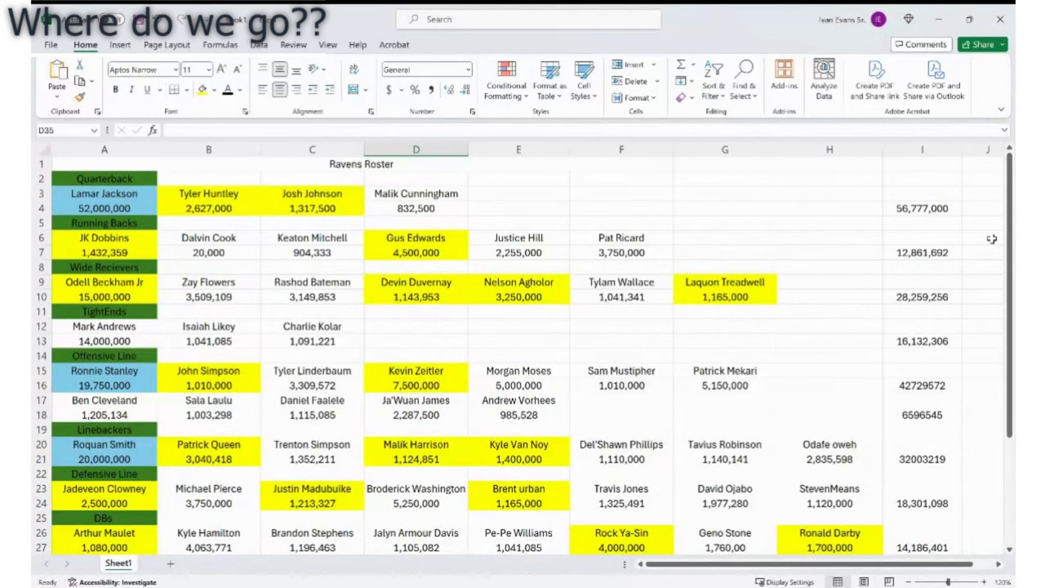
Step: Review the quarterback salary subtotal in I4 and the overall Total in I37 of the Ravens roster
left_click(928, 206)
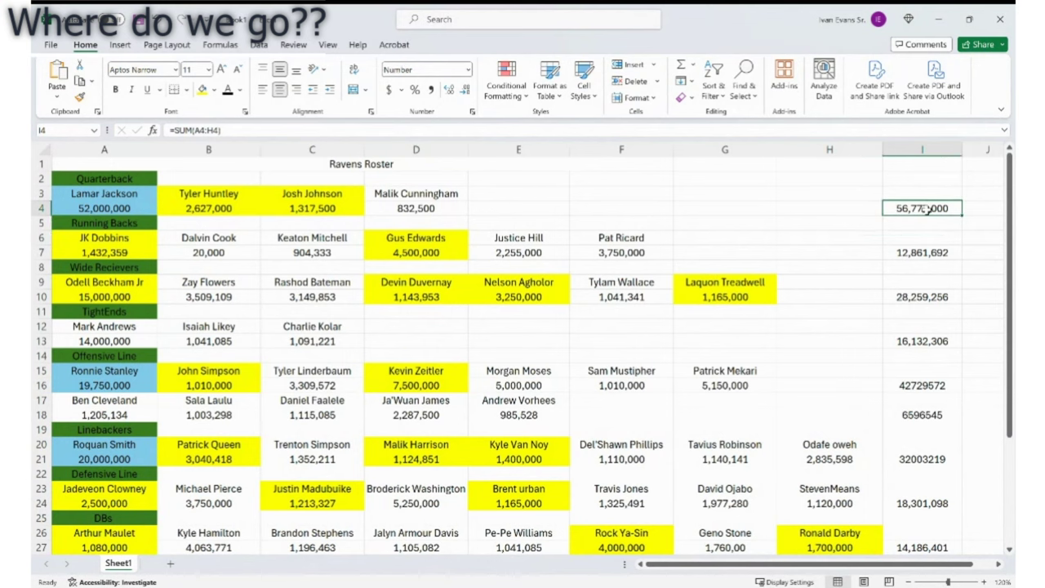
scroll(924, 210, "down", 6)
left_click(914, 433)
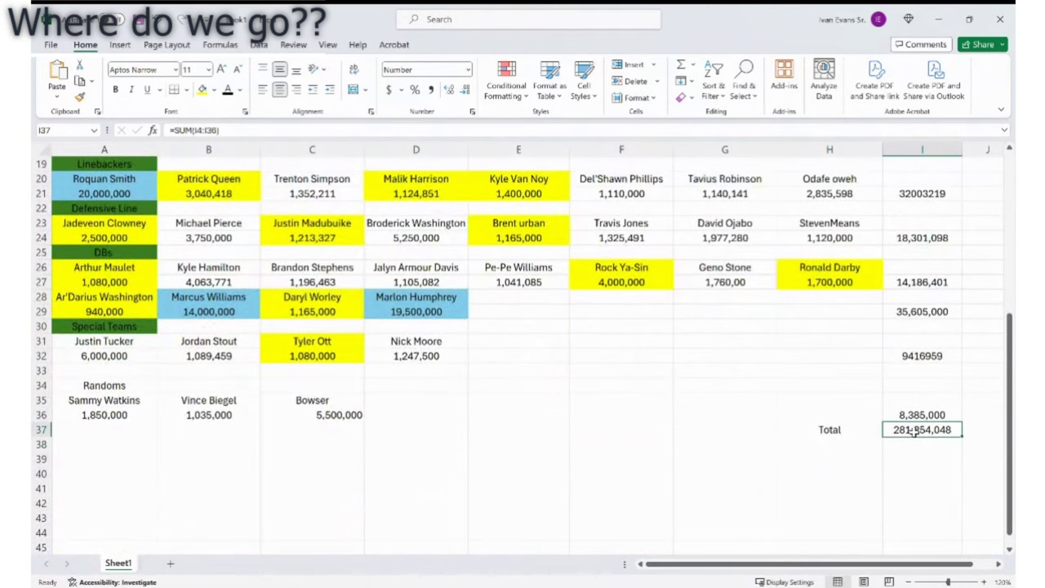
scroll(914, 433, "up", 6)
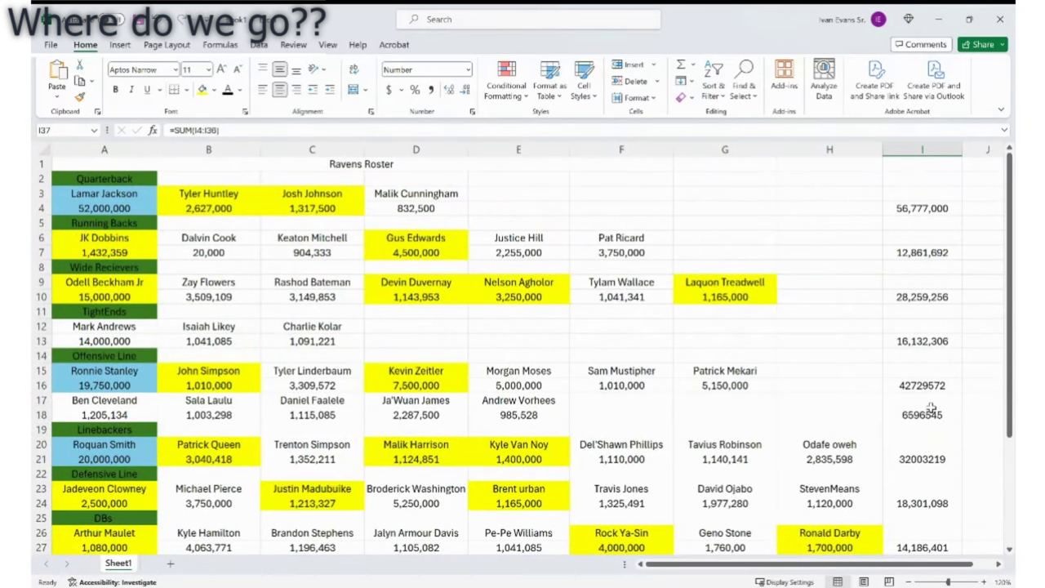
scroll(908, 359, "down", 5)
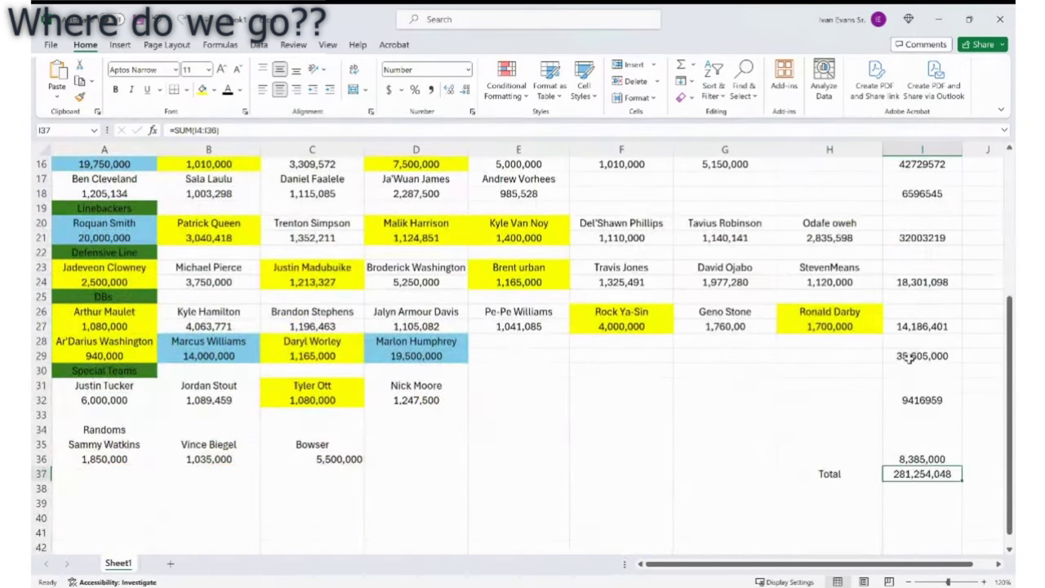
scroll(922, 469, "up", 5)
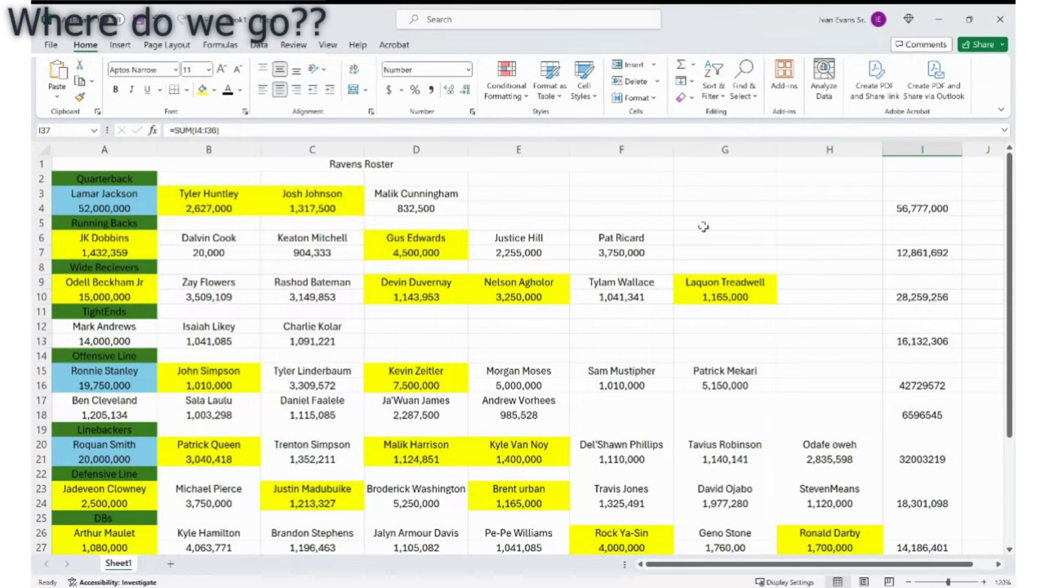
Step: Clear the yellow-highlighted quarterback entries in B3:C4 and running back entries in A6:A7 and D6:D7
left_click(227, 209)
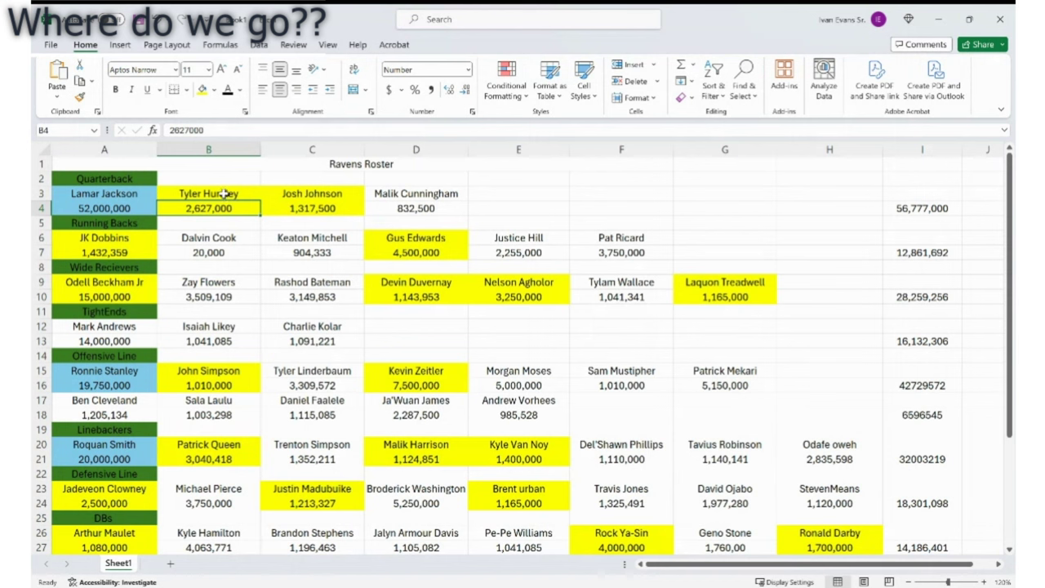
left_click_drag(225, 194, 278, 208)
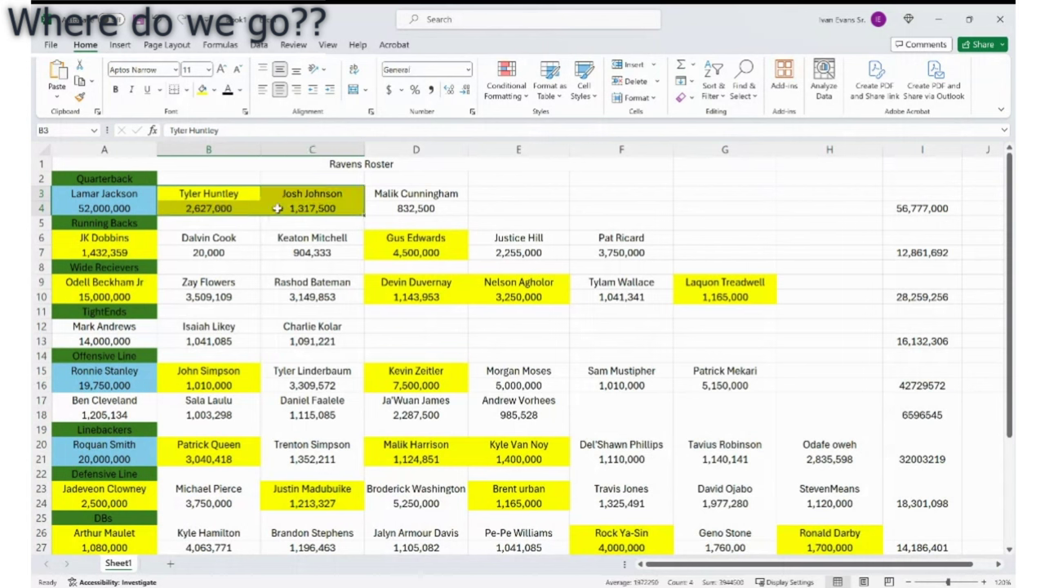
key("Delete")
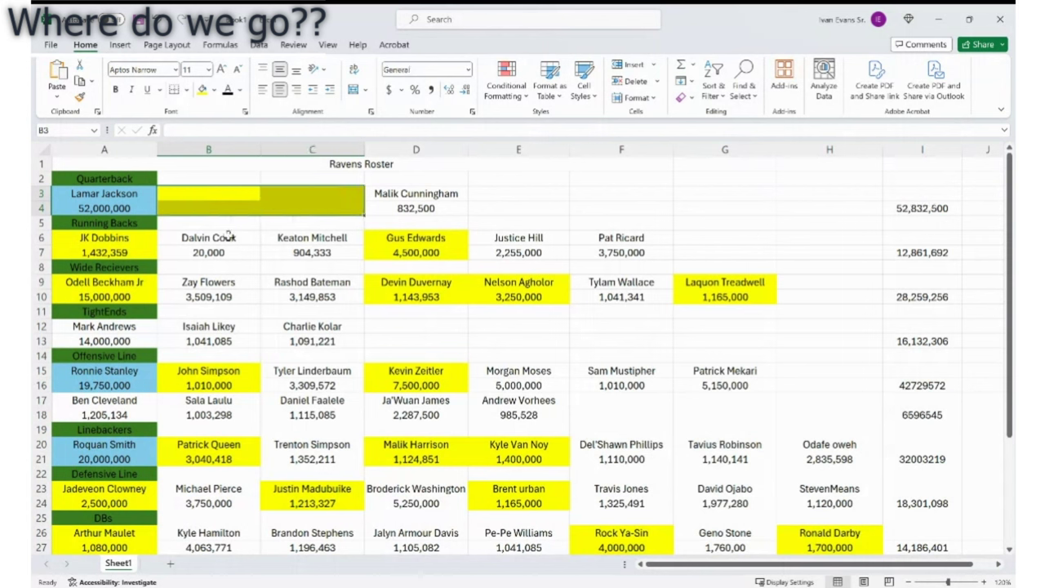
left_click_drag(147, 237, 382, 251)
key("Delete")
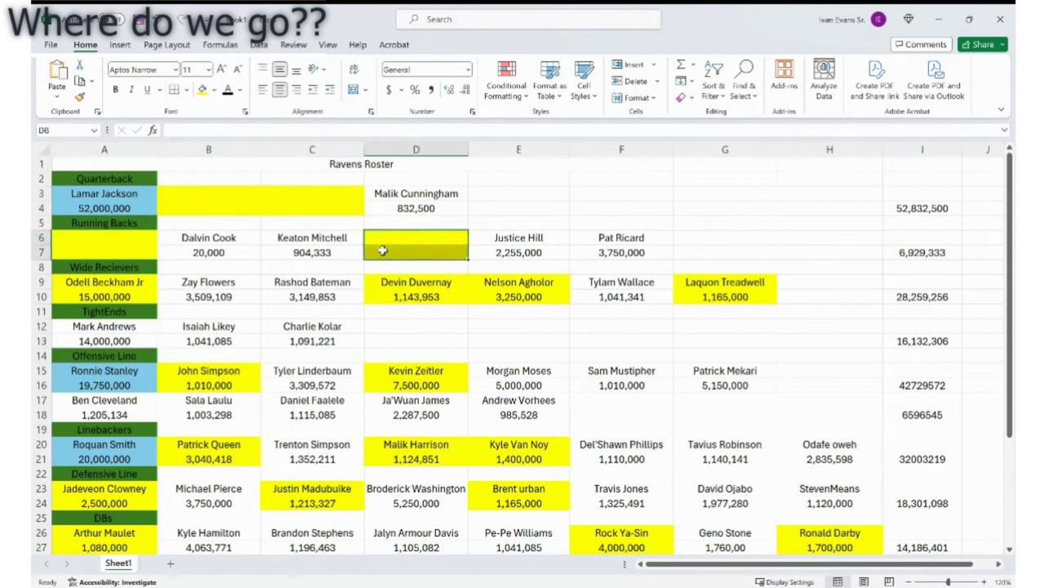
Step: Clear the yellow-highlighted wide receiver names and salaries in D9:E10 and G9:G10
left_click(422, 287)
left_click_drag(422, 287, 471, 298)
key("Delete")
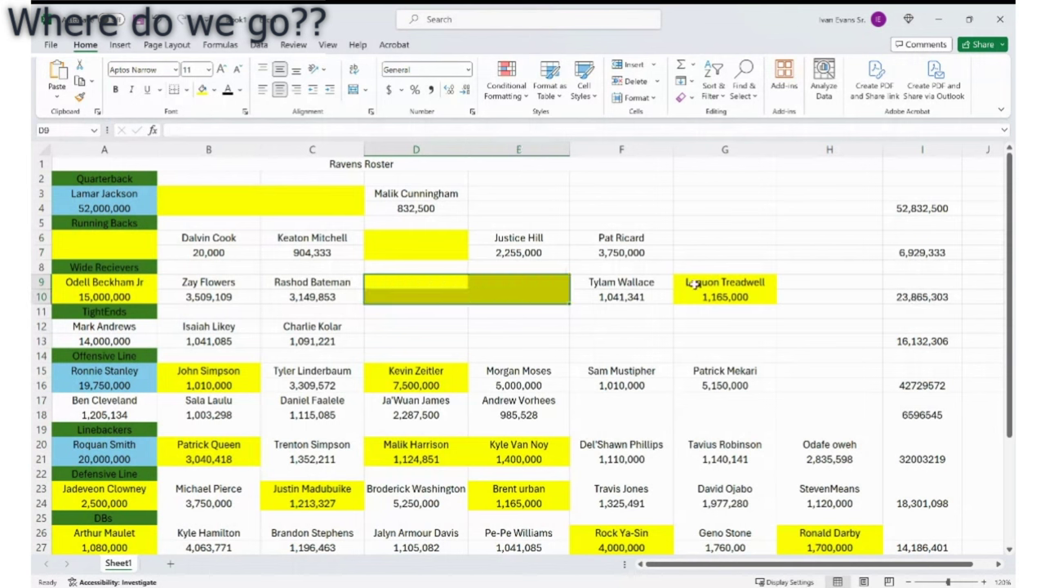
left_click_drag(690, 282, 689, 297)
key("Delete")
Step: Clear the yellow-highlighted offensive line names and salaries in B15:B16 and D15:D16
left_click_drag(168, 374, 183, 392)
key("Delete")
left_click_drag(383, 373, 391, 387)
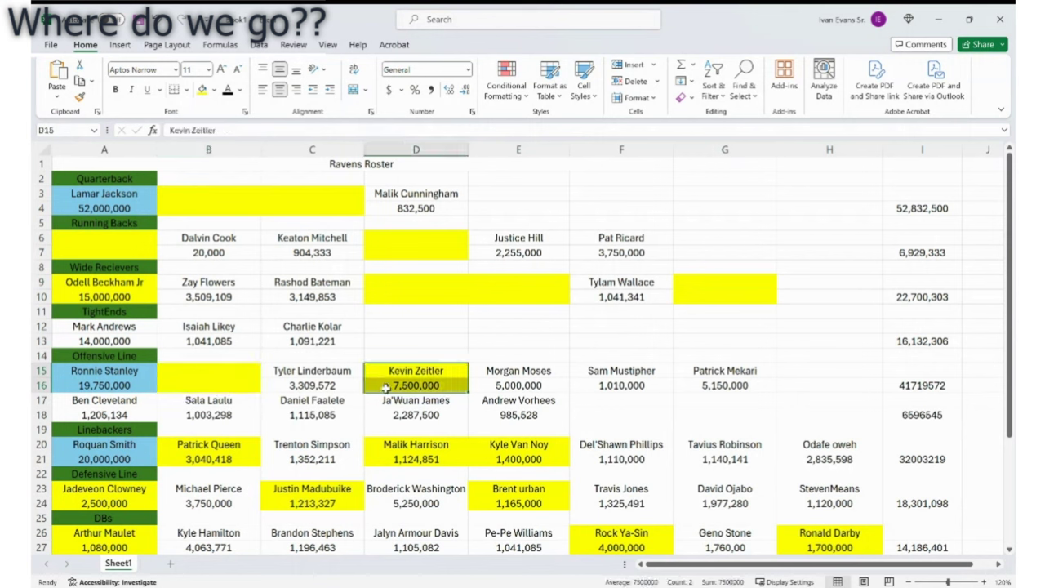
key("Delete")
Step: Clear the yellow-highlighted linebacker names and salaries in B20:B21 and D20:E21
left_click(196, 446)
left_click_drag(196, 446, 198, 459)
key("Delete")
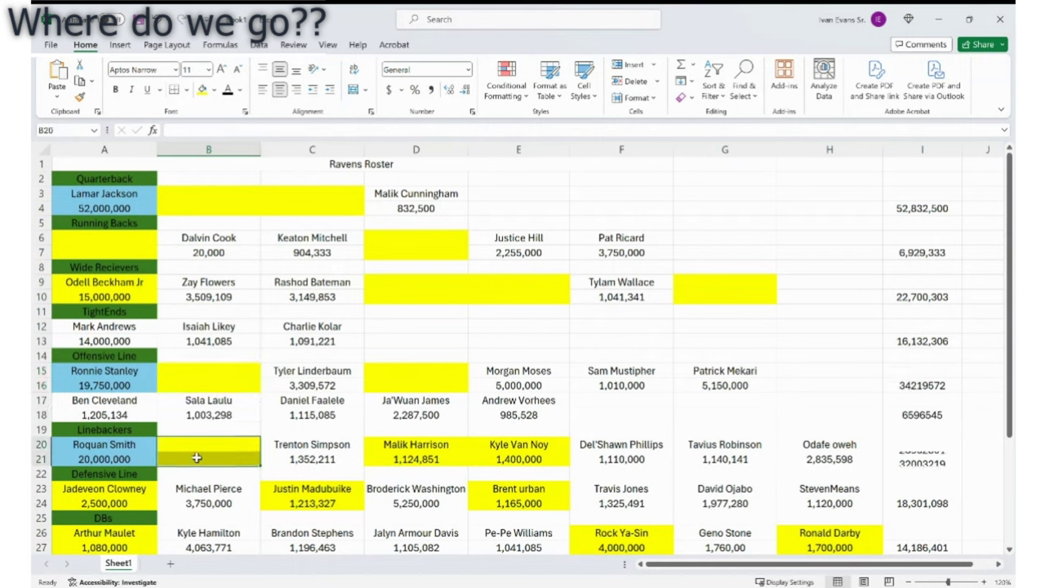
left_click(428, 444)
left_click_drag(434, 444, 472, 459)
key("Delete")
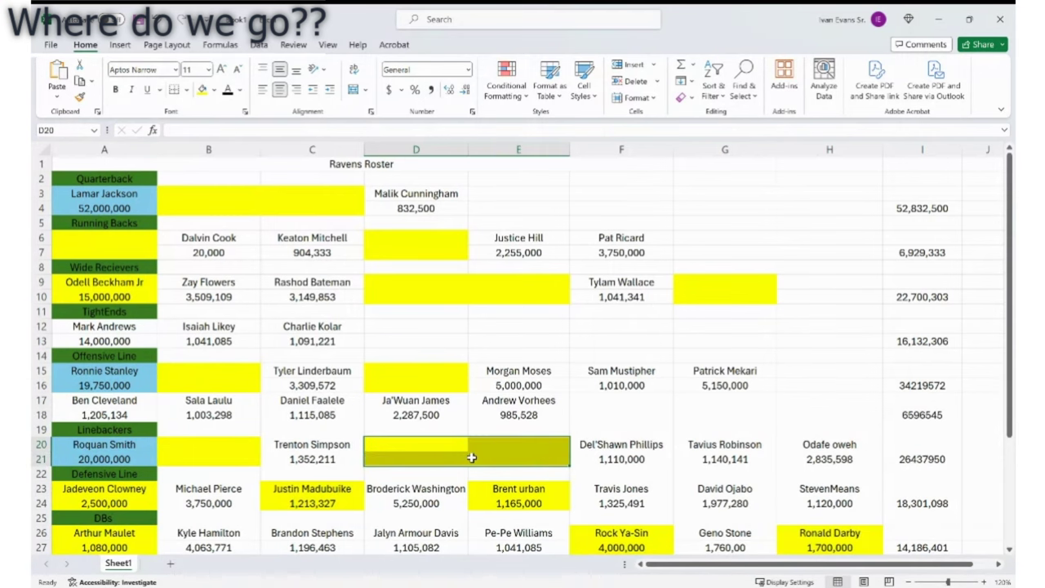
Step: Clear the yellow-highlighted defensive line names and salaries in A23:A24, C23:C24 and E23:E24
scroll(427, 458, "down", 2)
left_click_drag(130, 405, 127, 413)
key("Delete")
left_click_drag(321, 402, 323, 414)
key("Delete")
left_click_drag(484, 401, 485, 414)
key("Delete")
Step: Clear the yellow-highlighted DB names and salaries in F26:F27, H26:H27, A26:A29 and C28:C29
left_click_drag(593, 445, 594, 454)
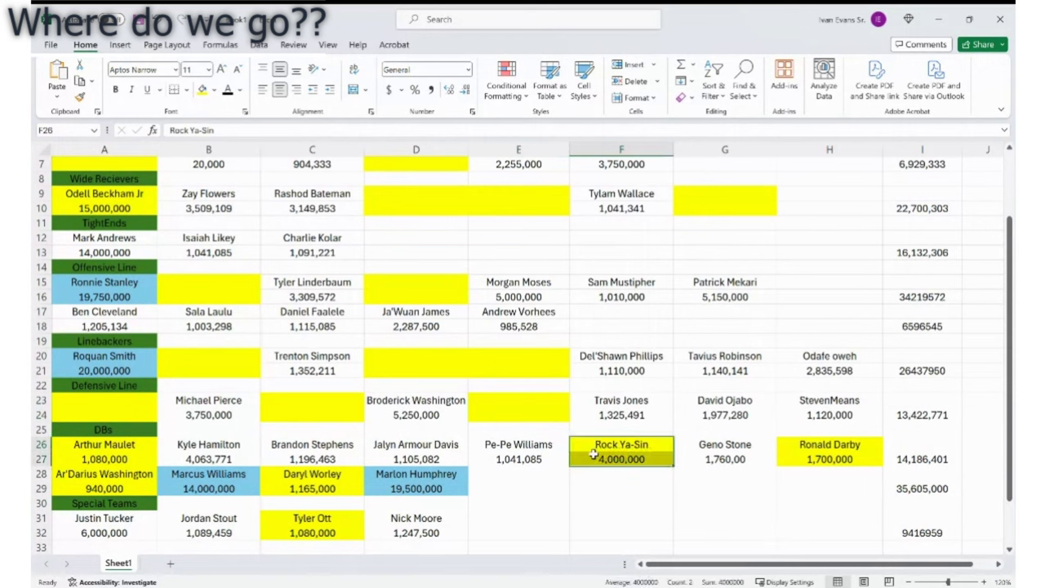
key("Delete")
left_click_drag(806, 447, 807, 457)
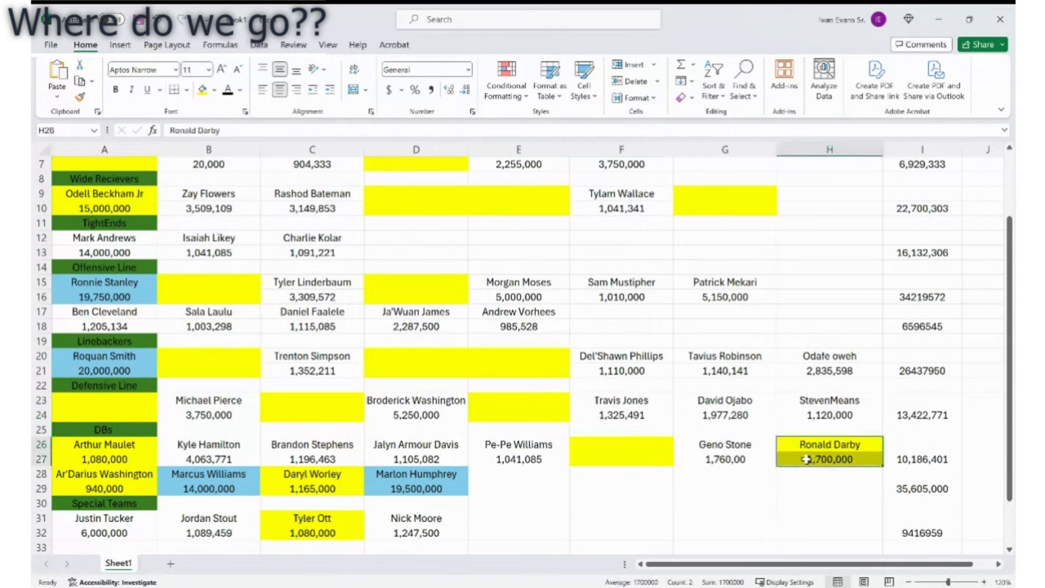
key("Delete")
left_click_drag(123, 441, 105, 483)
key("Delete")
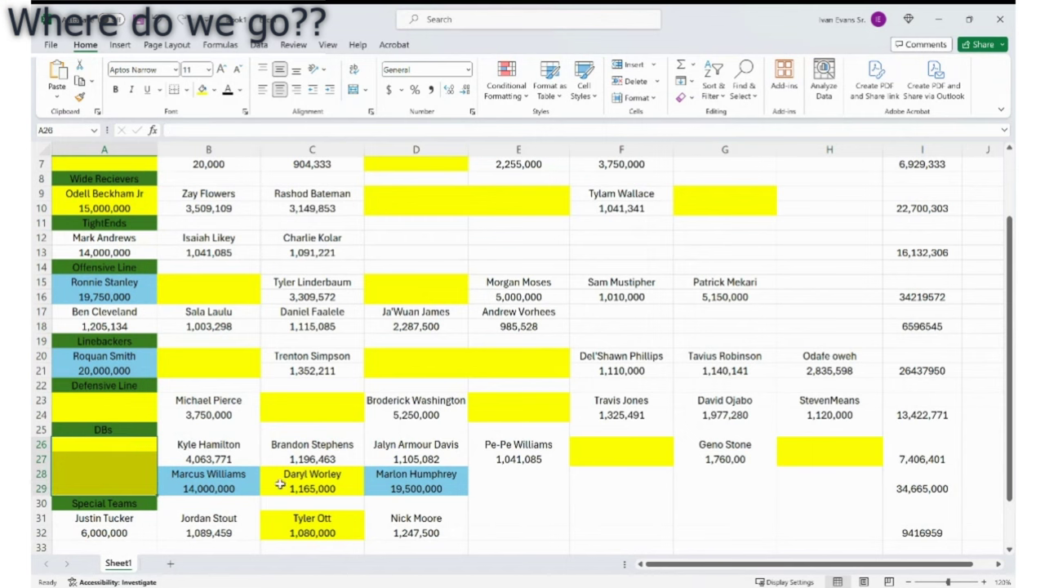
left_click_drag(302, 479, 298, 488)
key("Delete")
Step: Clear the yellow-highlighted special teams player's name and salary in C31:C32
scroll(299, 488, "down", 3)
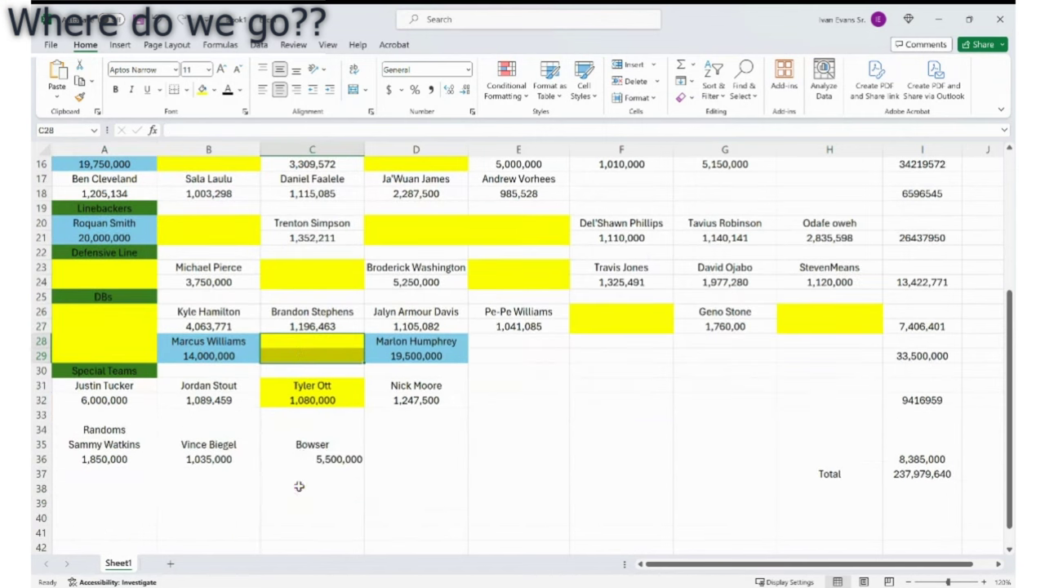
left_click(312, 385)
left_click_drag(313, 385, 312, 397)
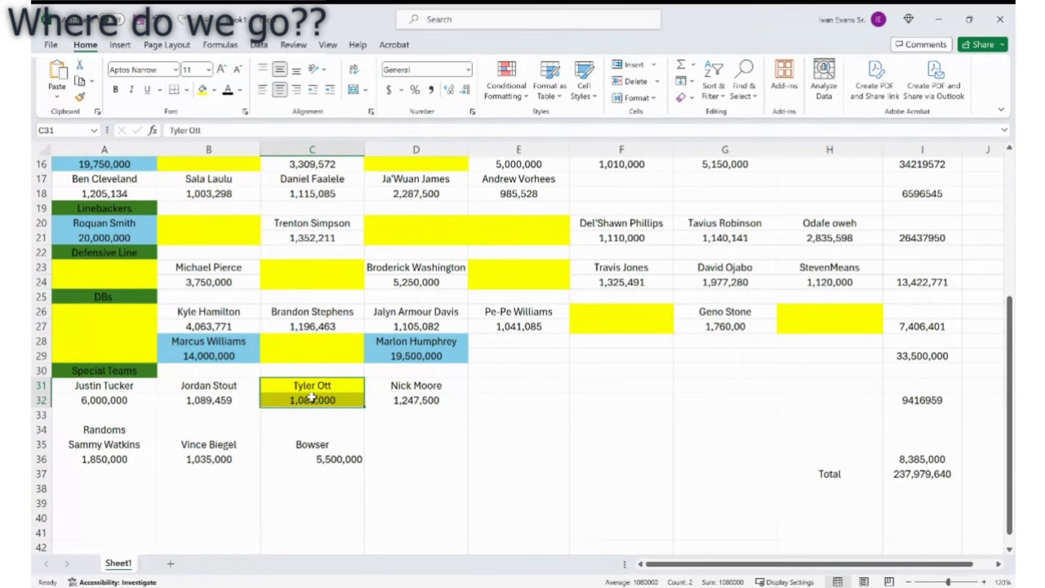
key("Delete")
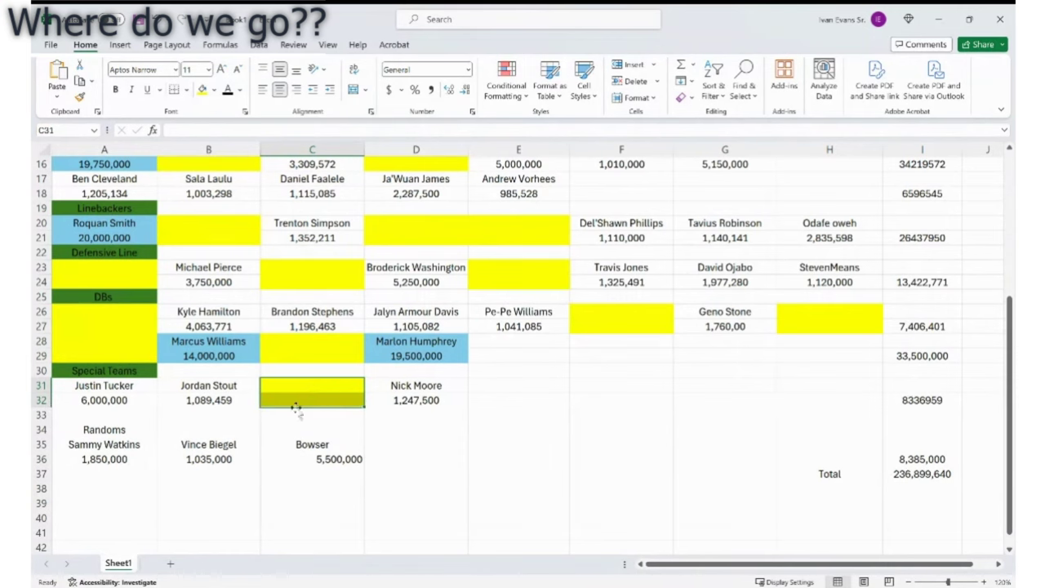
Step: Clear the remaining yellow-highlighted wide receiver's name and salary in A9:A10
scroll(278, 411, "up", 5)
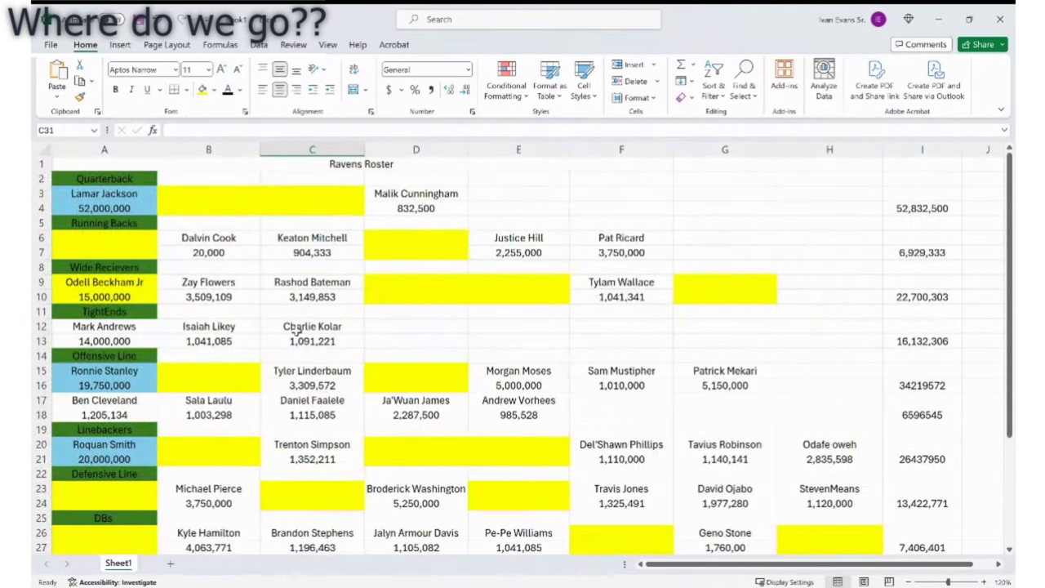
left_click(116, 282)
left_click_drag(116, 282, 115, 297)
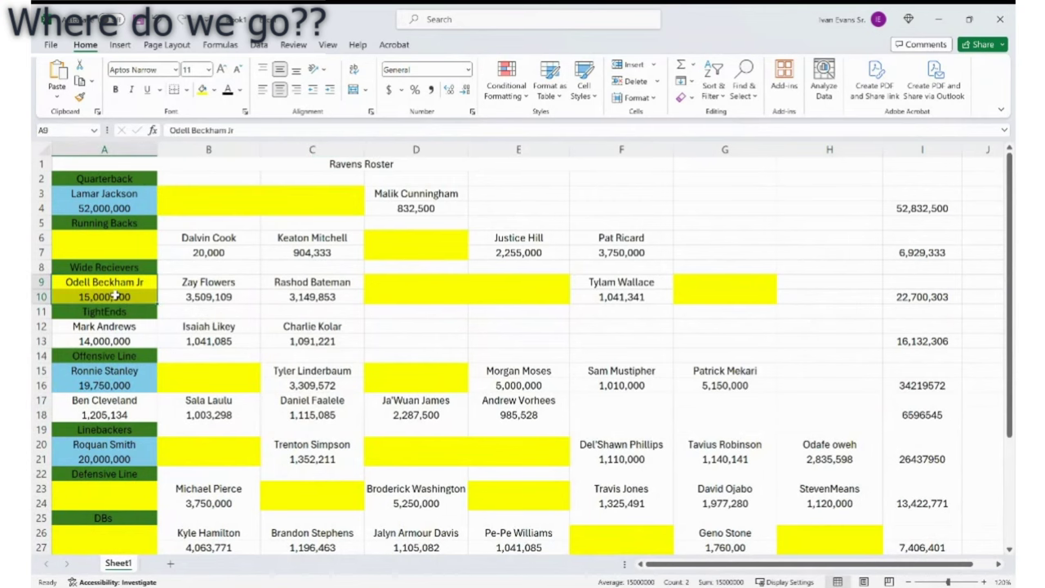
key("Delete")
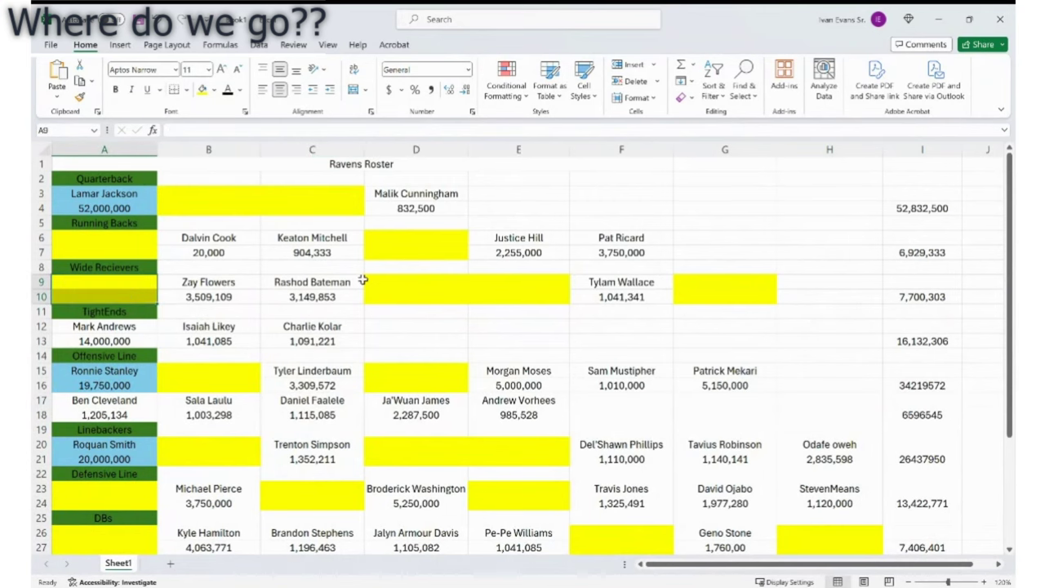
Step: Check the overall Total in I37 and clear the Randoms names and amounts in A35:C36
scroll(363, 280, "down", 3)
scroll(330, 303, "up", 3)
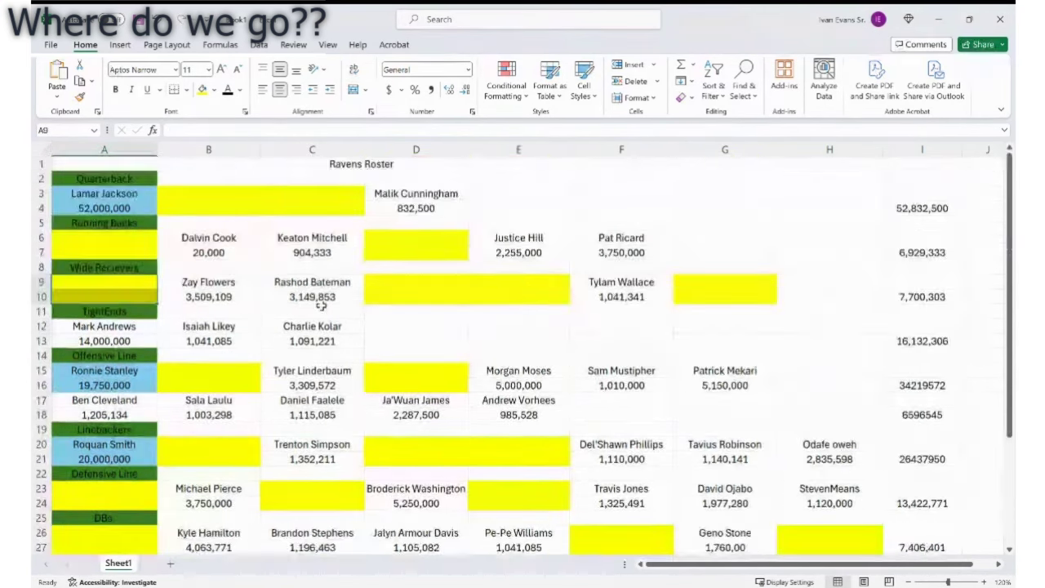
scroll(322, 305, "down", 5)
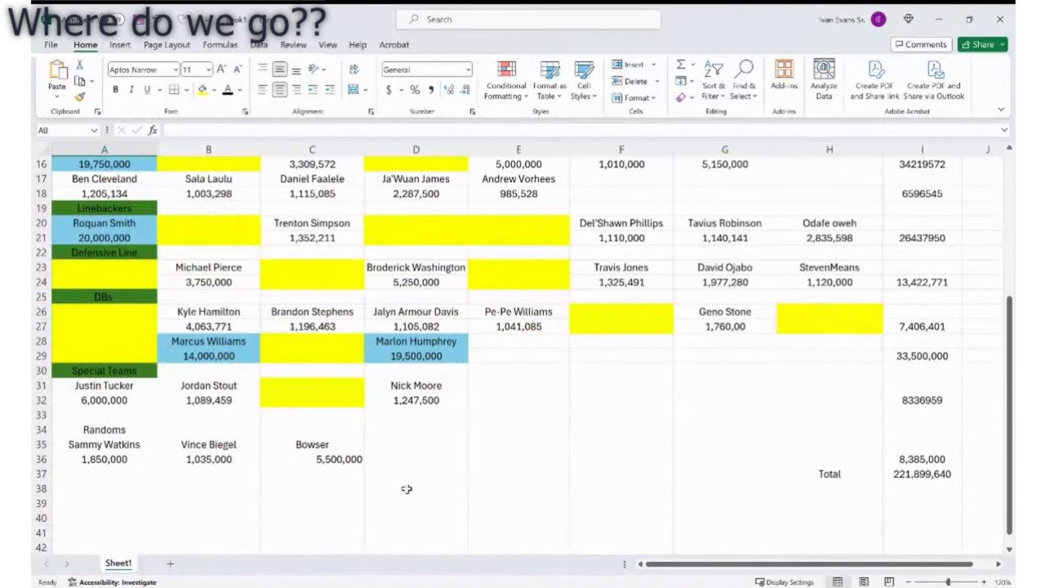
left_click(906, 480)
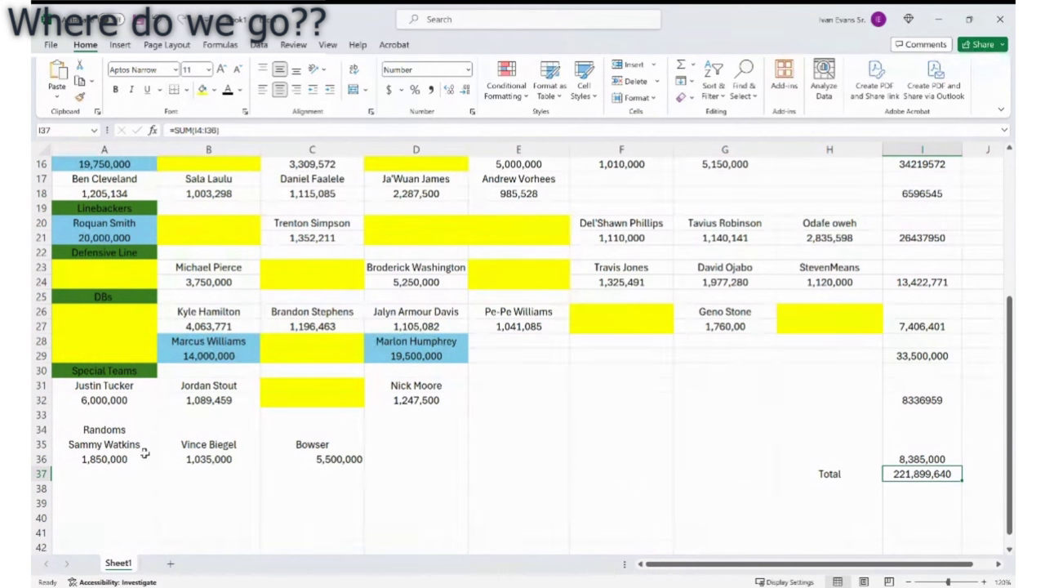
left_click_drag(117, 447, 265, 459)
key("Delete")
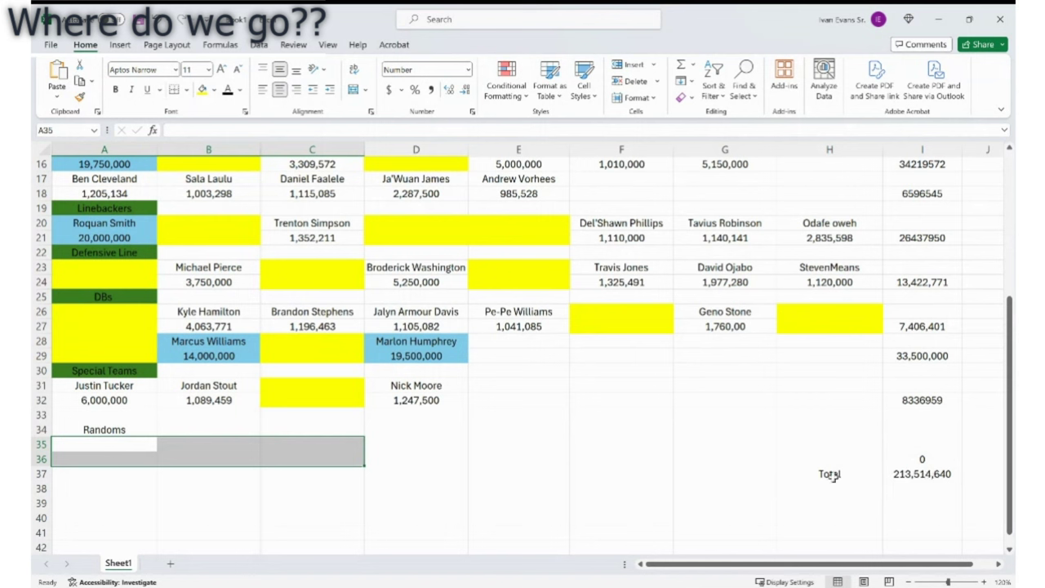
Step: Examine the remaining players and salaries across all position groups, including the blue-highlighted contracts
scroll(833, 477, "up", 3)
scroll(832, 477, "up", 2)
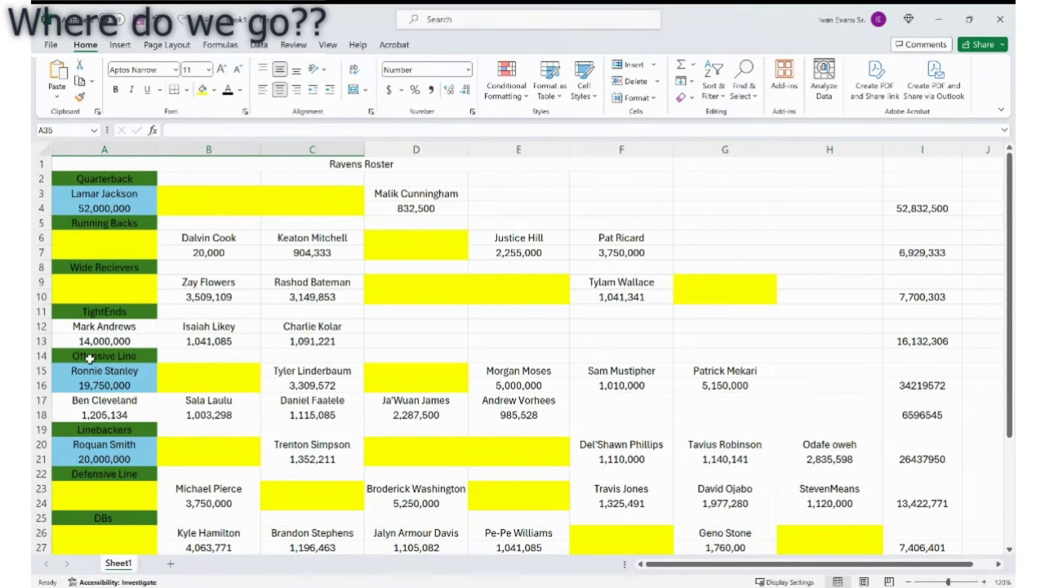
scroll(91, 351, "down", 1)
scroll(98, 330, "up", 1)
scroll(154, 460, "down", 2)
scroll(135, 408, "up", 2)
scroll(114, 374, "down", 1)
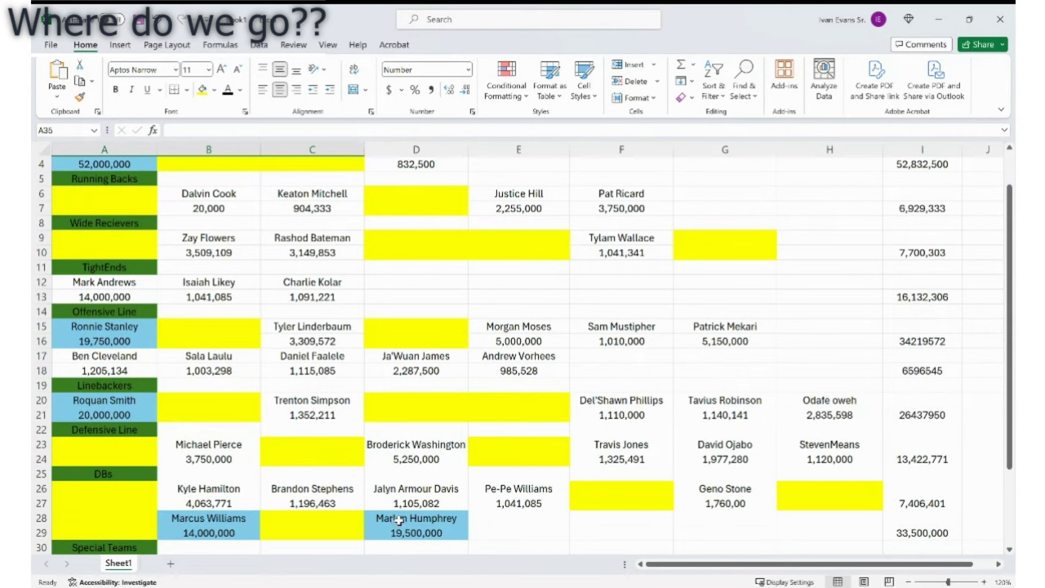
scroll(422, 531, "down", 1)
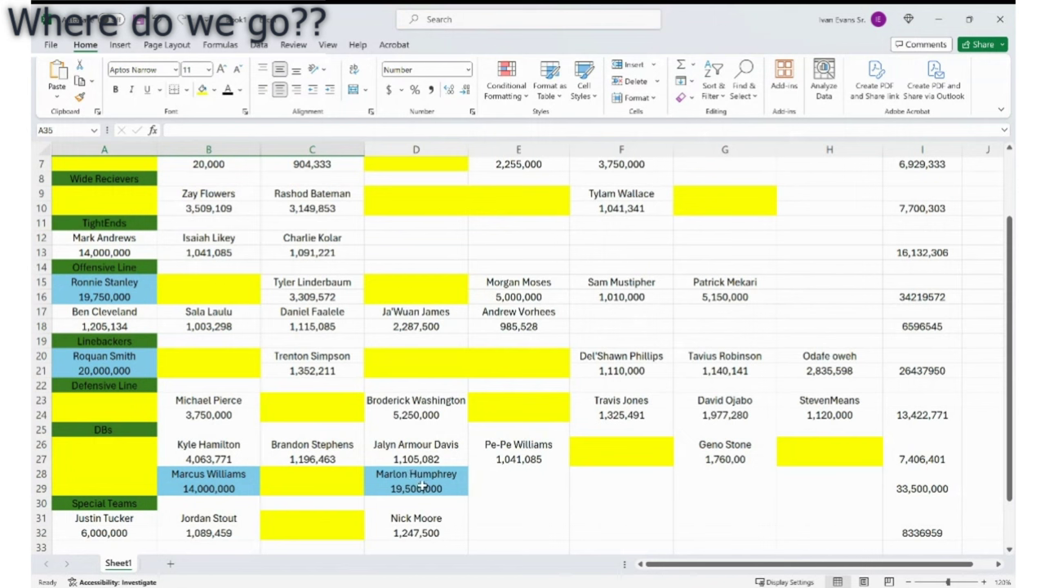
scroll(356, 457, "down", 4)
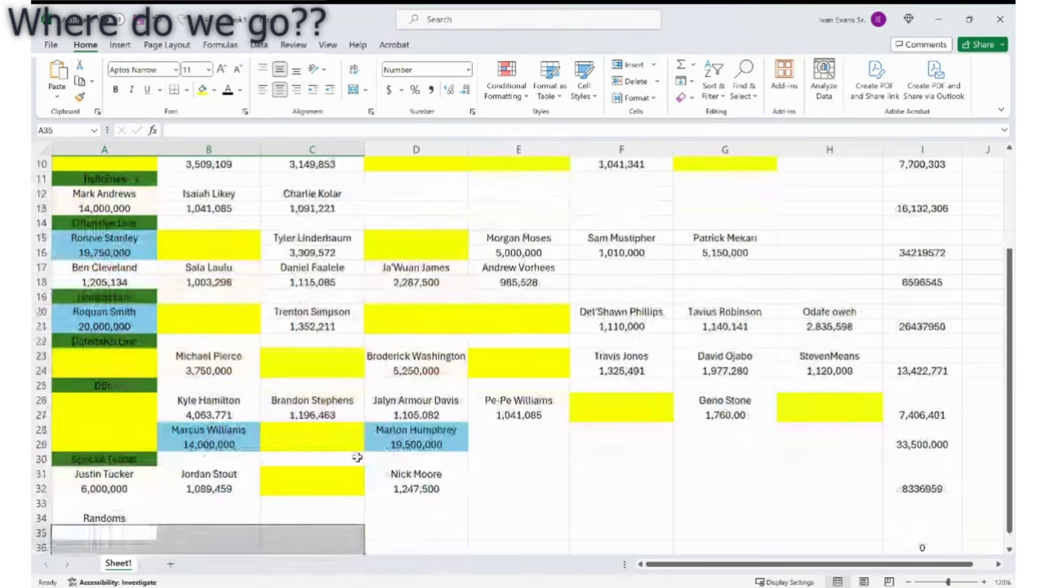